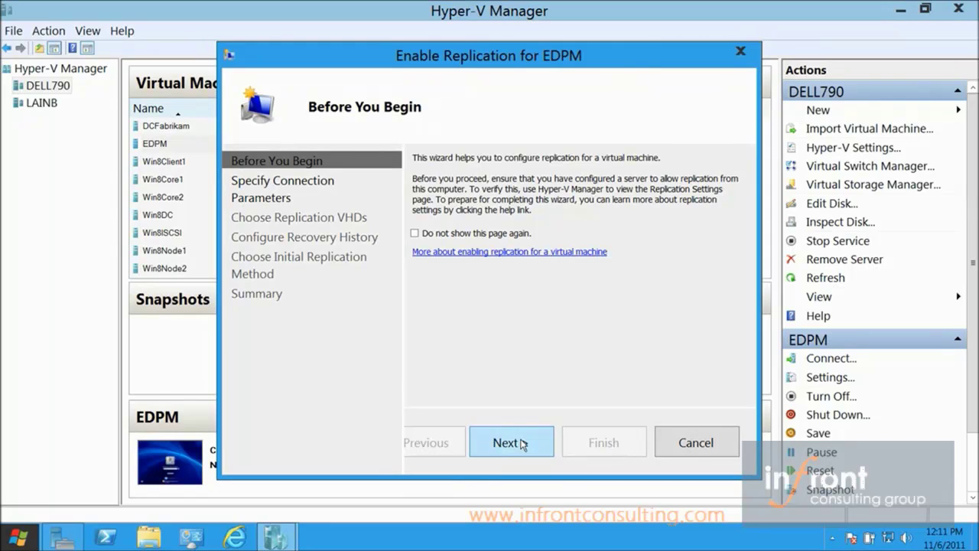
Set the replica server to lainb, verify its configuration, and keep both EDPM virtual hard disks selected for replication.
click(521, 443)
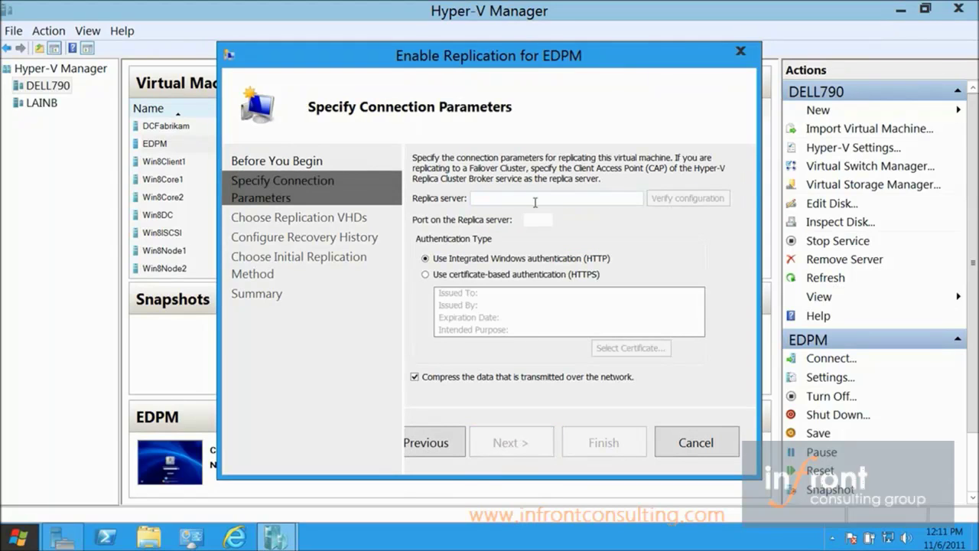
text(lainb)
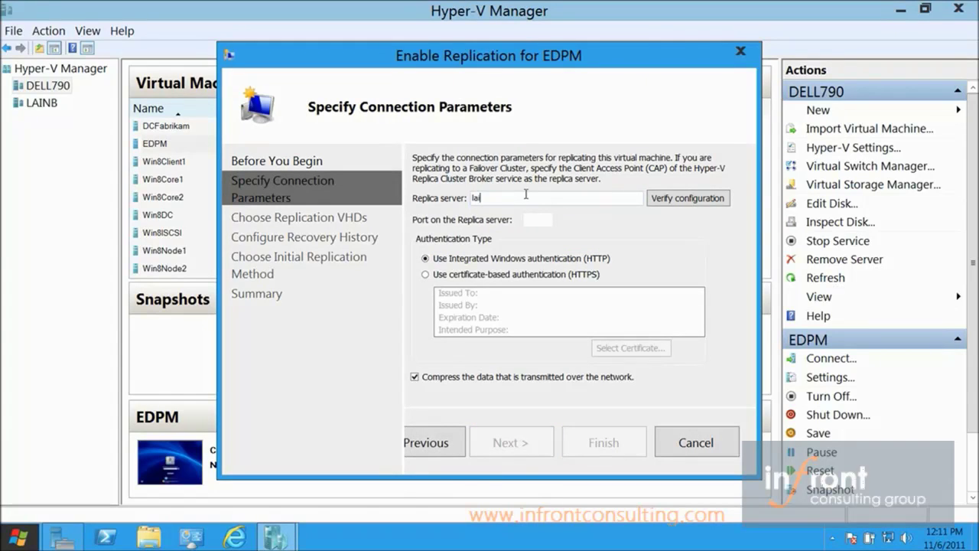
click(696, 198)
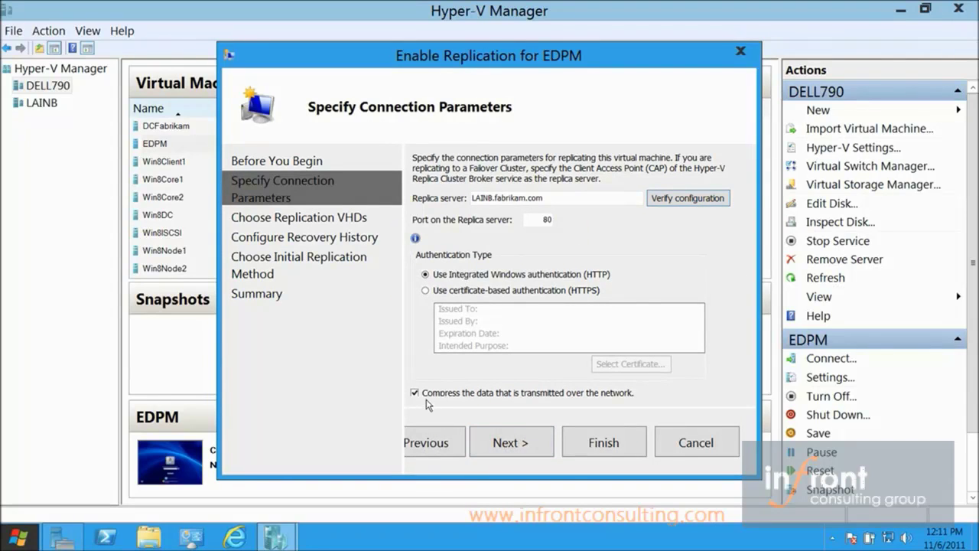
click(516, 448)
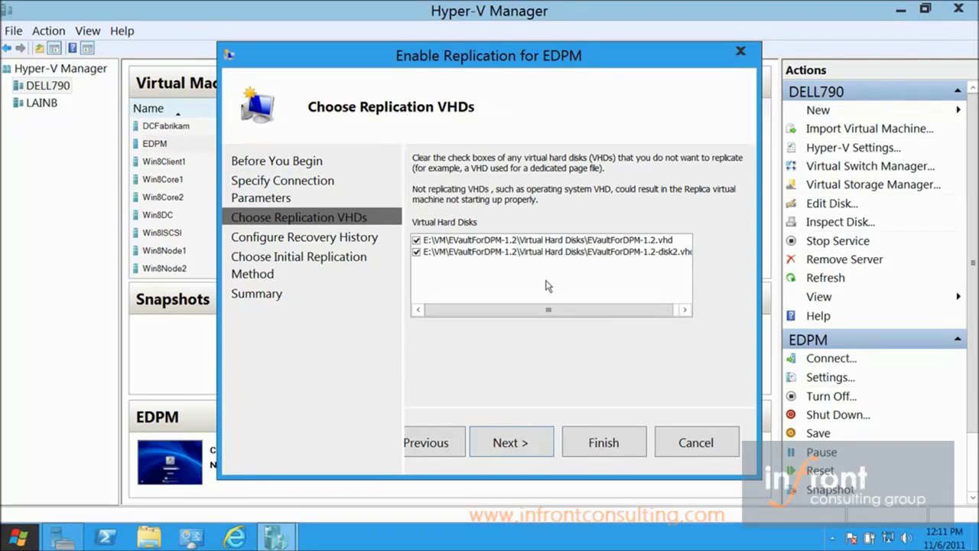
click(516, 447)
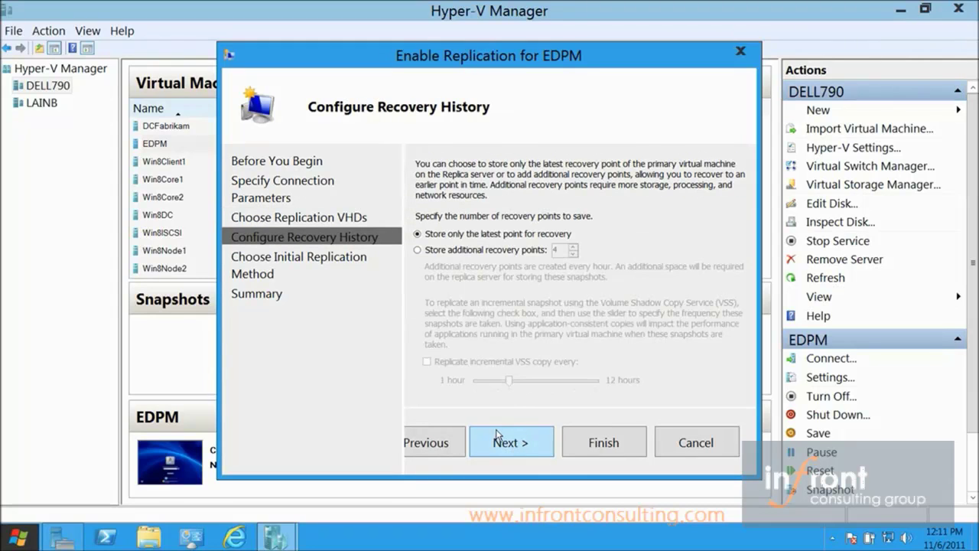
Store 3 additional recovery points and enable replication of incremental VSS copies in the recovery history.
click(451, 250)
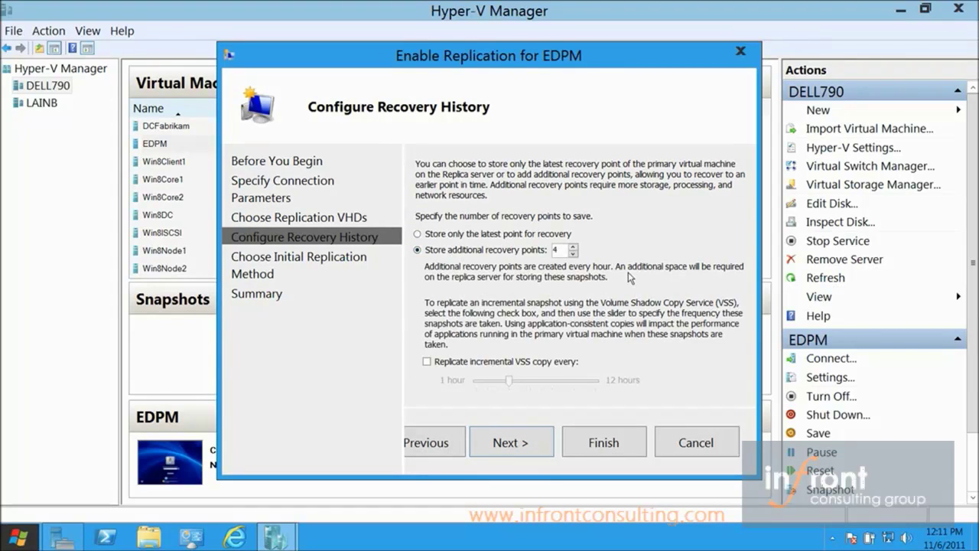
text(3)
click(427, 362)
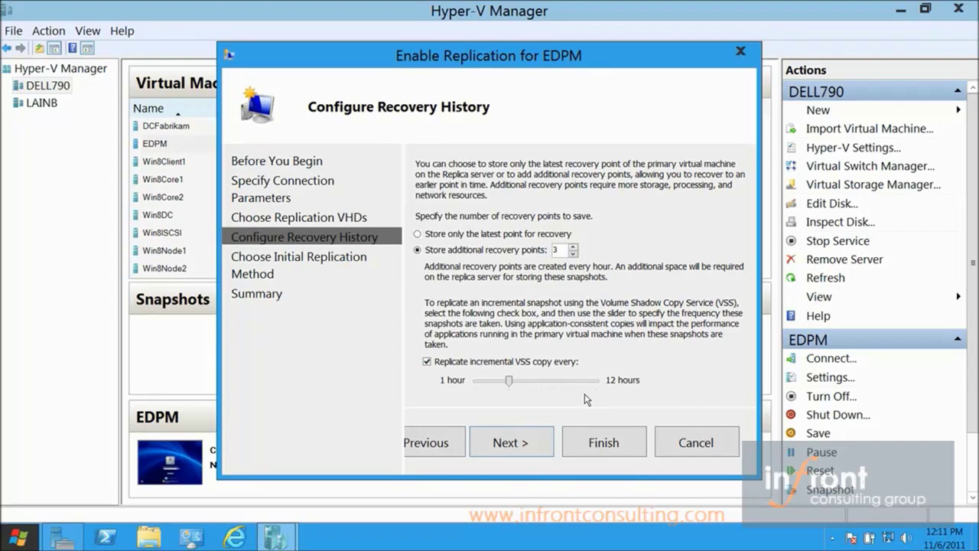
click(504, 452)
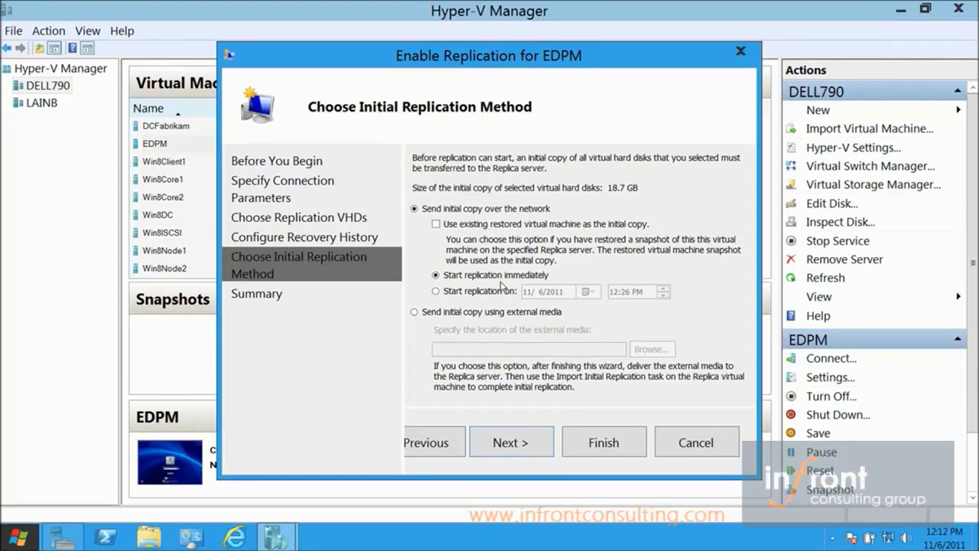
click(464, 315)
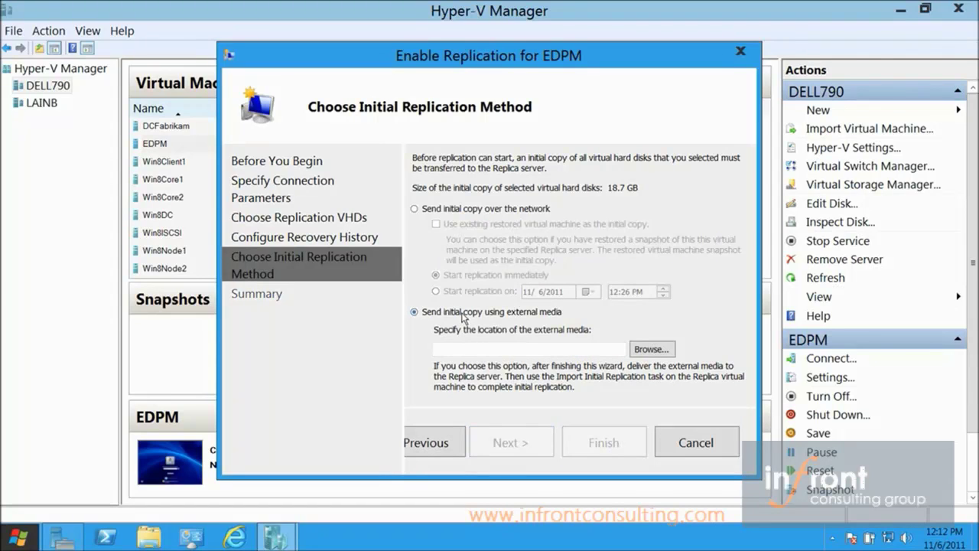
click(438, 212)
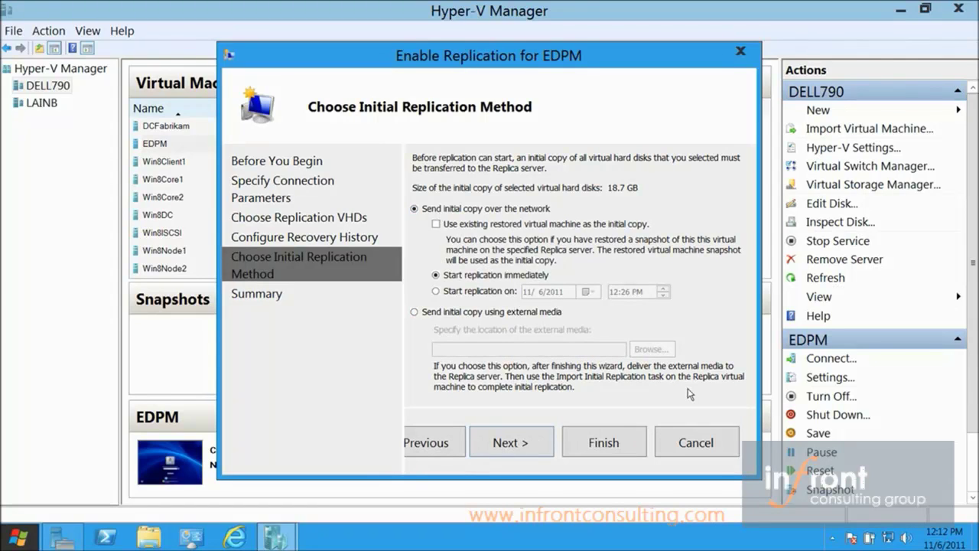
click(486, 292)
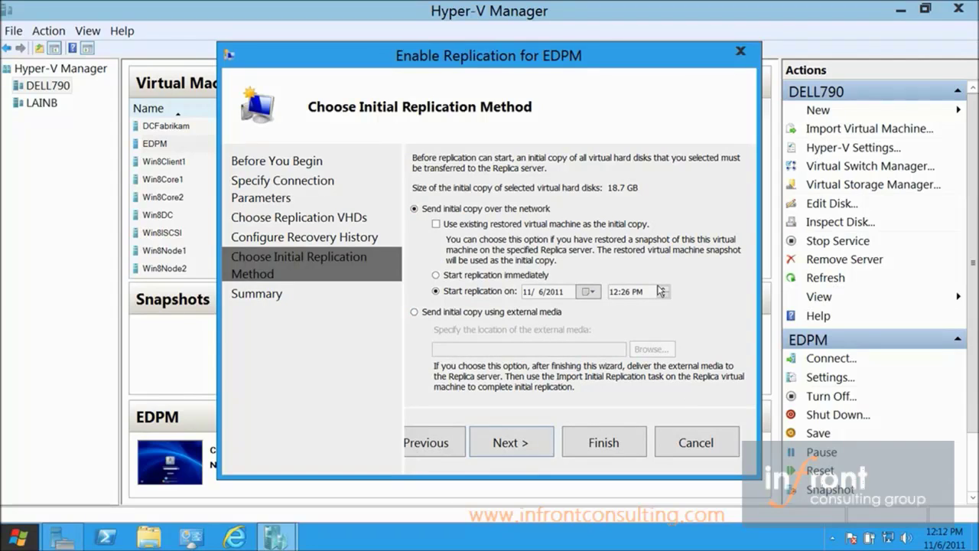
click(594, 293)
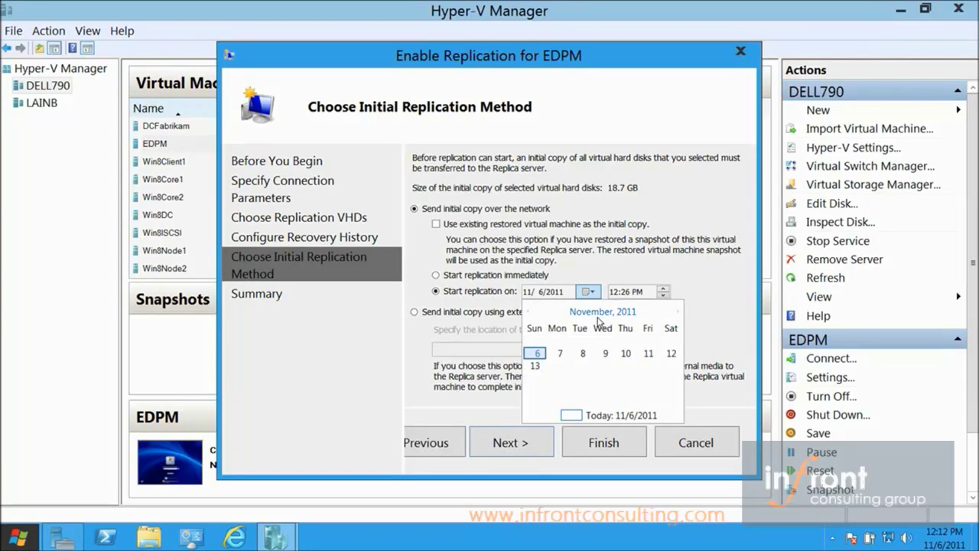
click(593, 293)
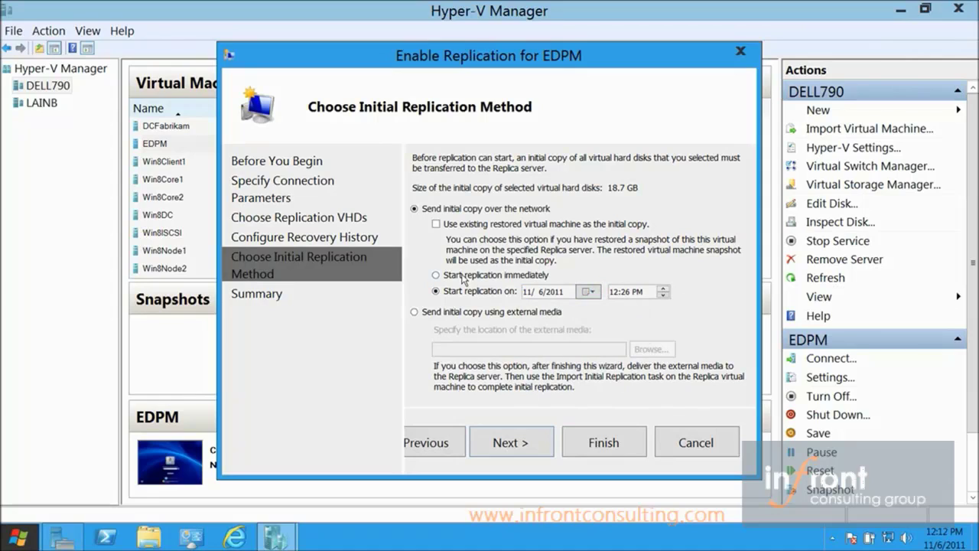
click(462, 277)
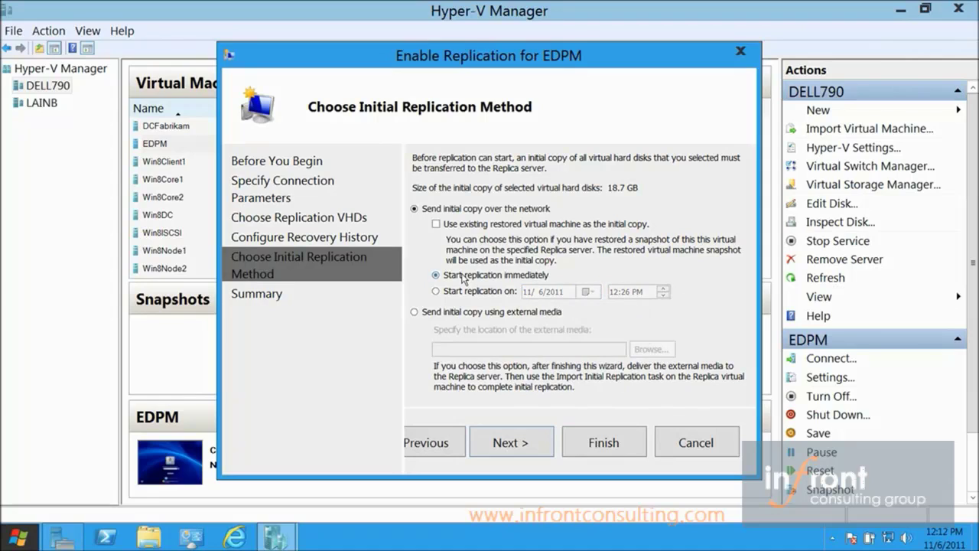
Accept sending the initial copy over the network immediately, review the summary, and finish enabling replication for EDPM.
click(522, 442)
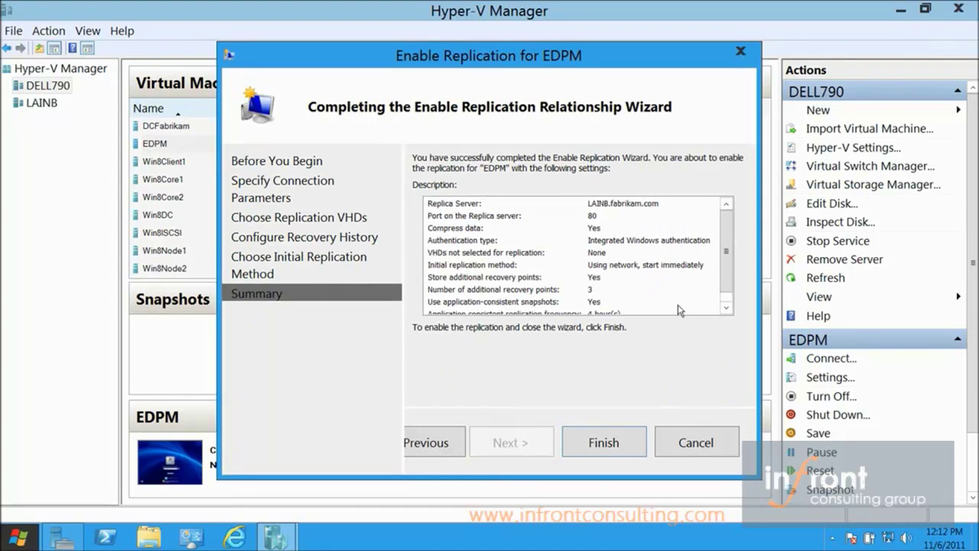
scroll(726, 264, down, 2)
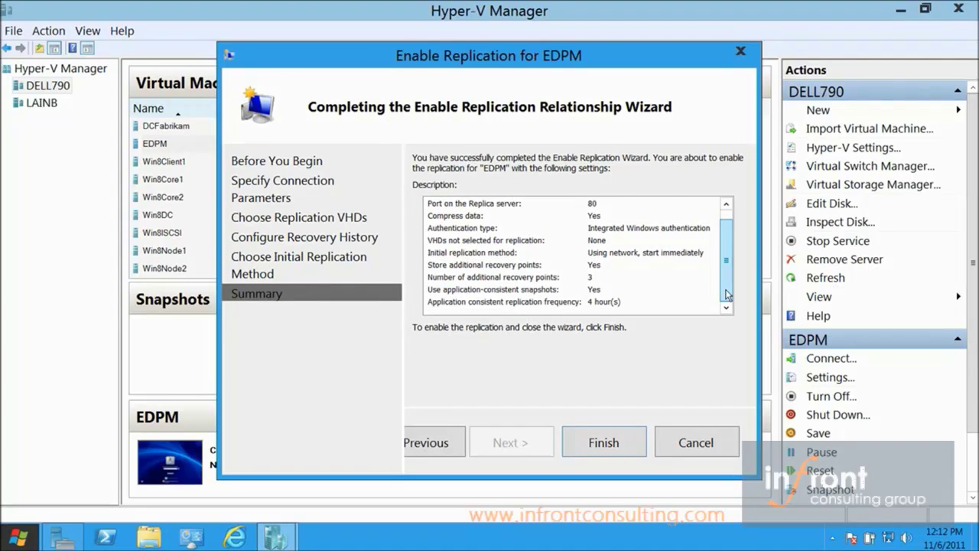
click(604, 443)
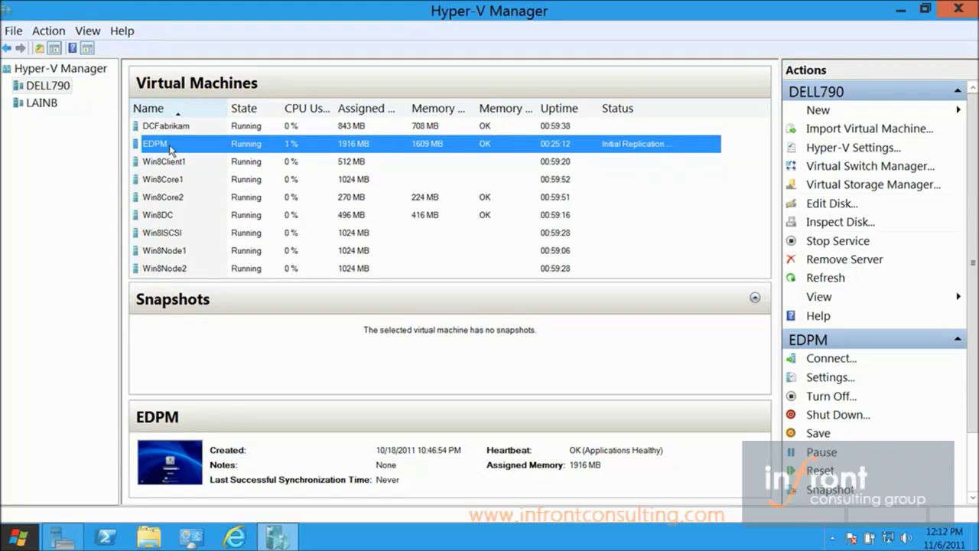
Check the initial replication progress of EDPM on the replica server LAINB.
key(ctrl+n)
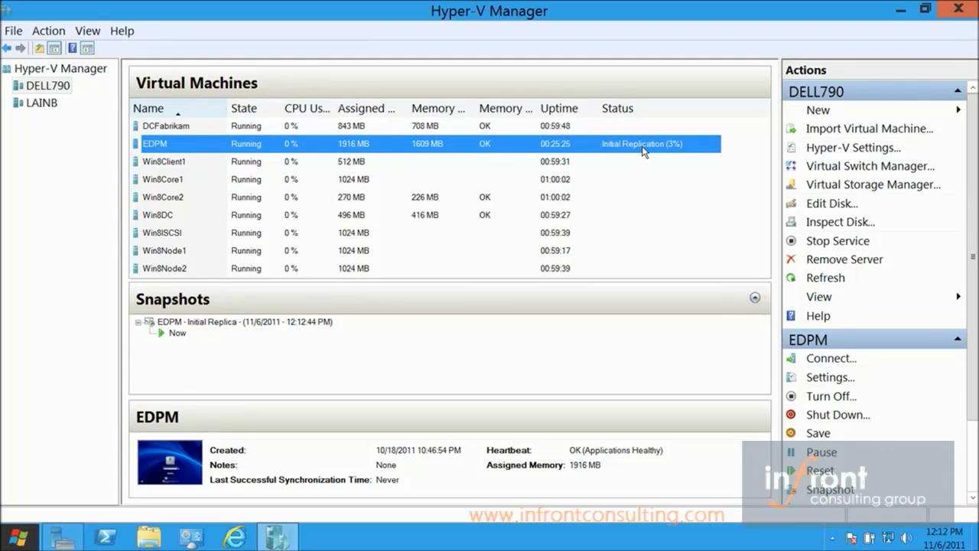
click(42, 102)
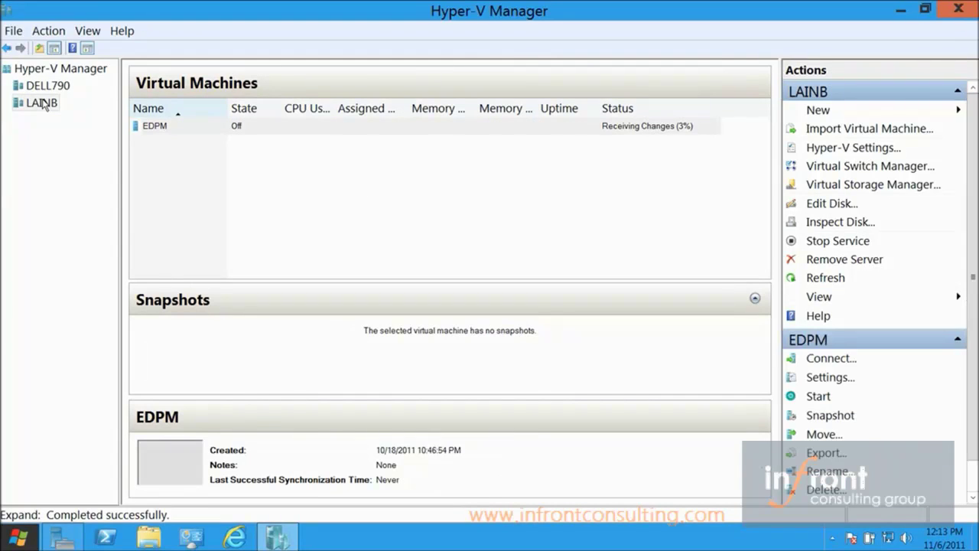
click(171, 129)
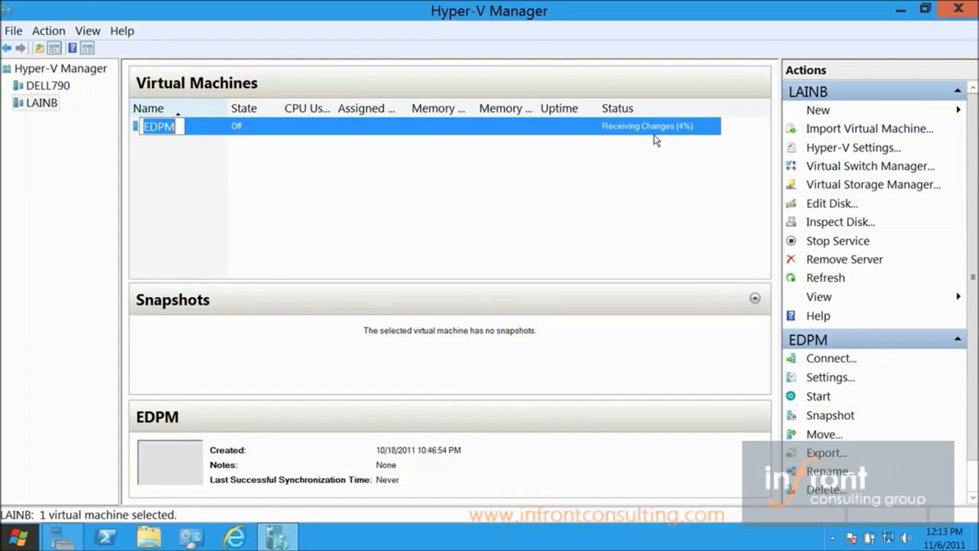
key(Escape)
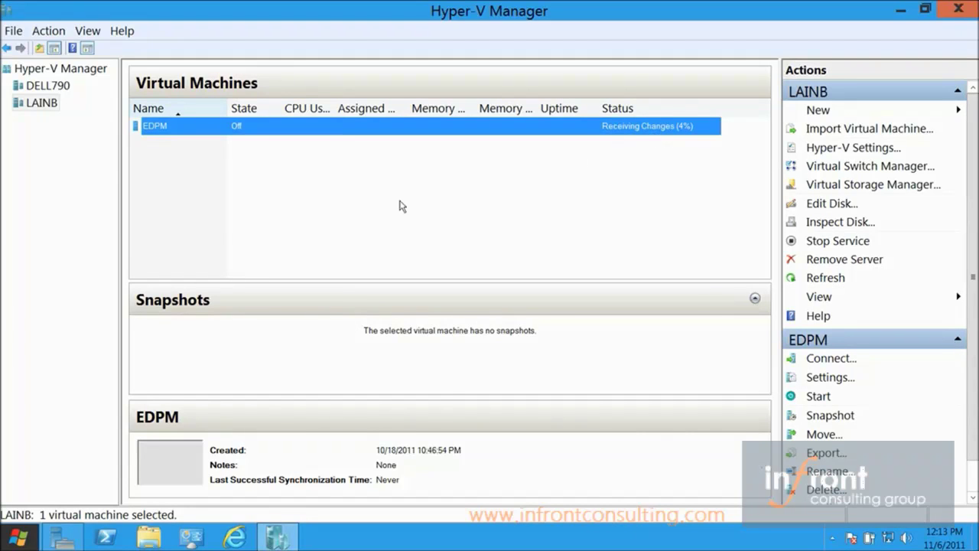
Check EDPM's replication progress on DELL790, view its running virtual machine connection window, and minimize that window.
click(49, 91)
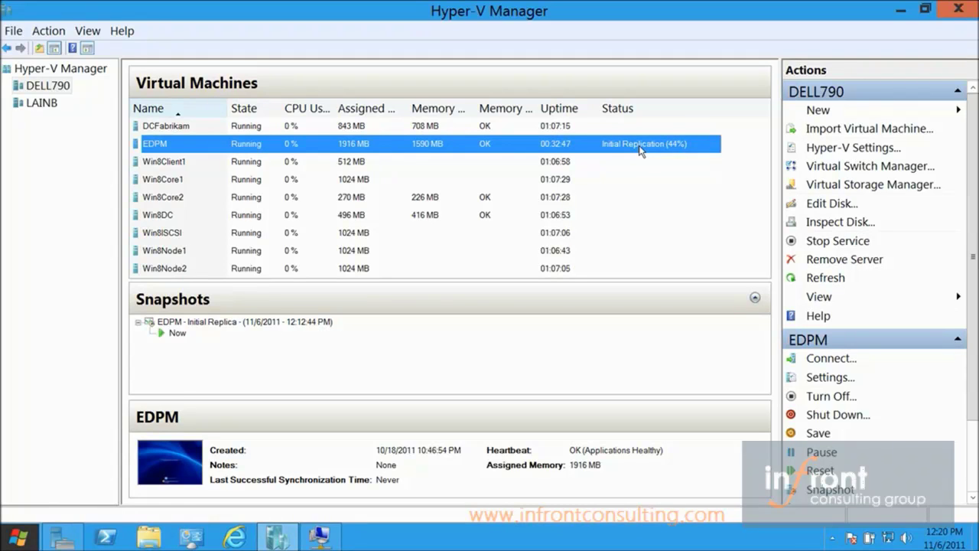
click(320, 536)
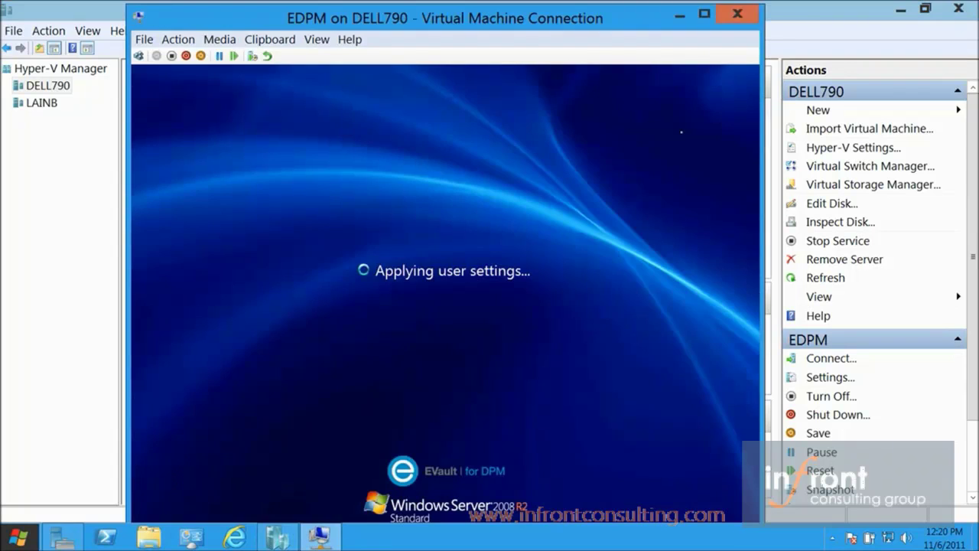
click(680, 16)
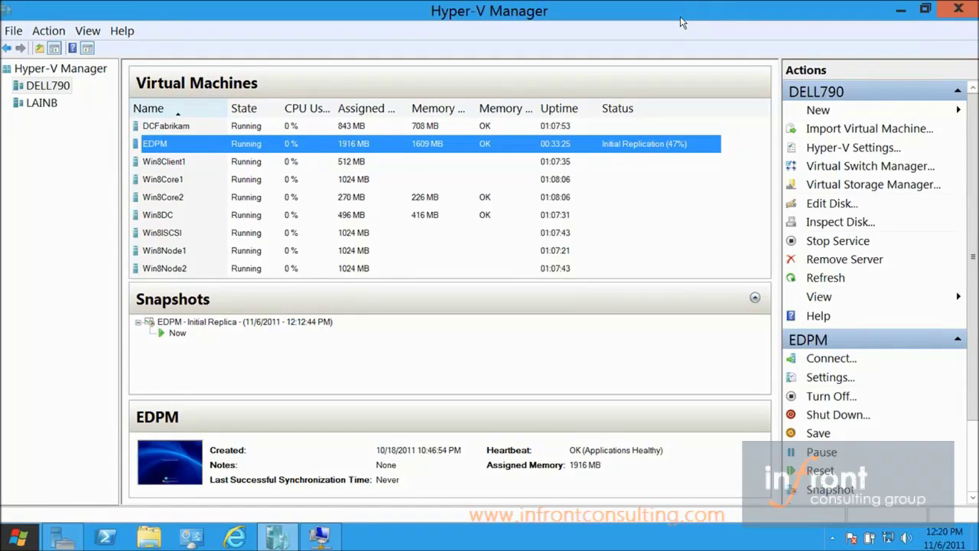
Compare EDPM's status on DELL790 with its replica on LAINB, selecting the replica.
click(49, 90)
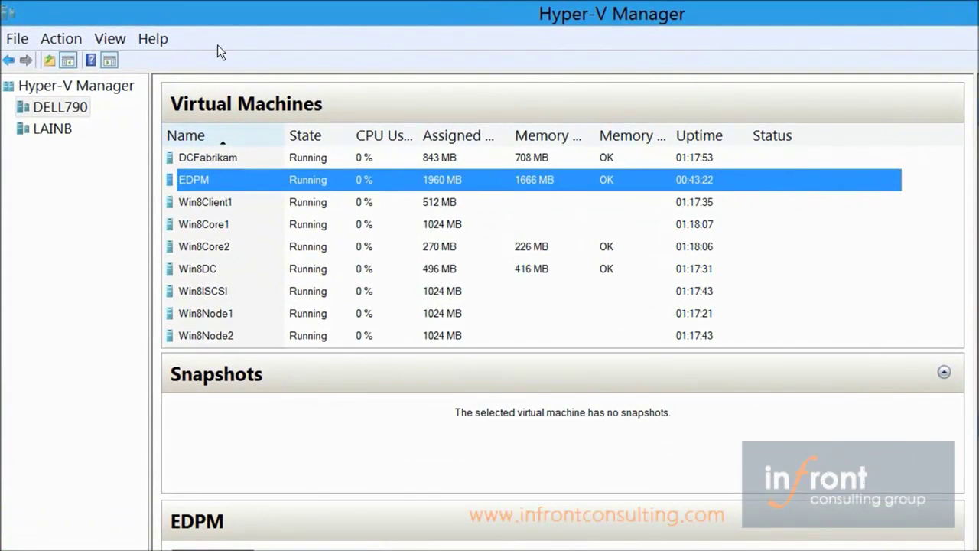
click(48, 130)
click(368, 157)
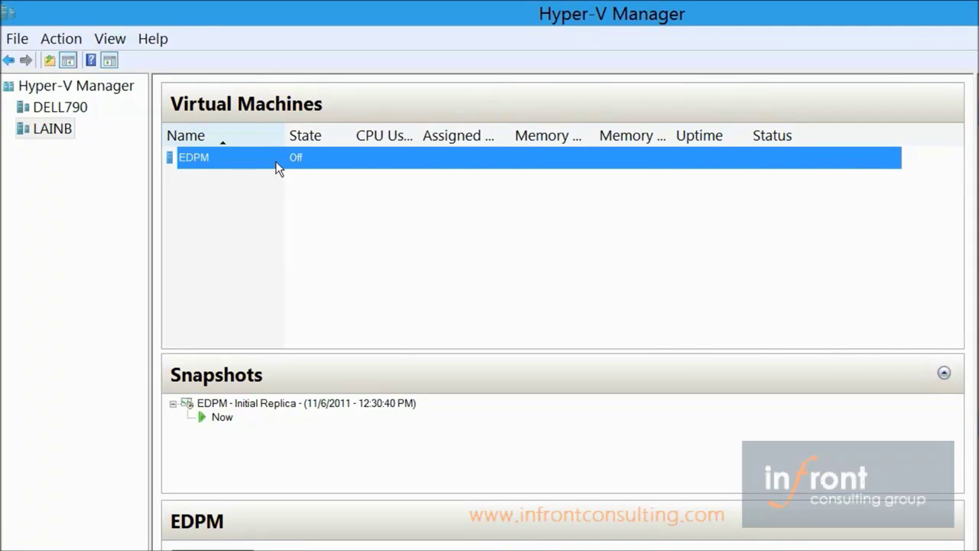
Examine the network adapter settings of the EDPM replica on LAINB and close its settings.
right_click(276, 160)
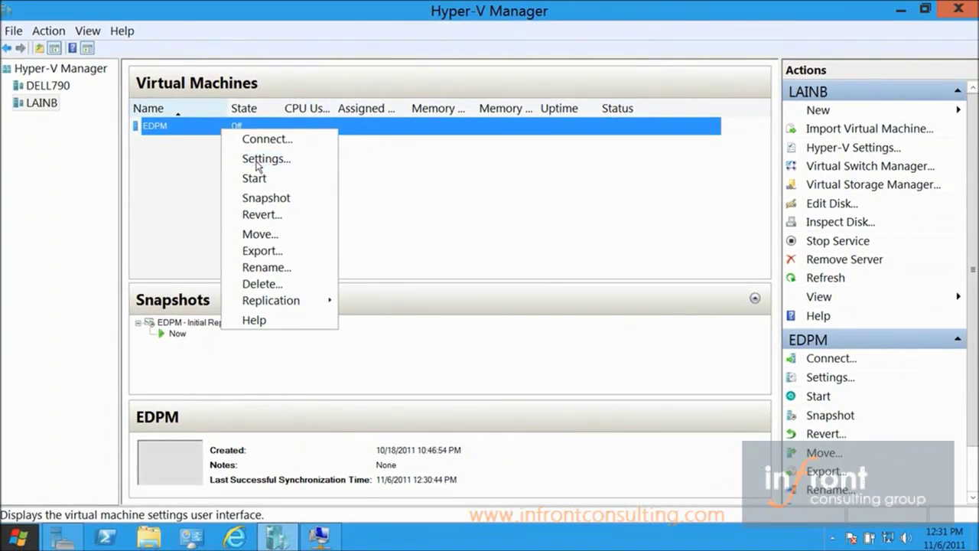
key(Escape)
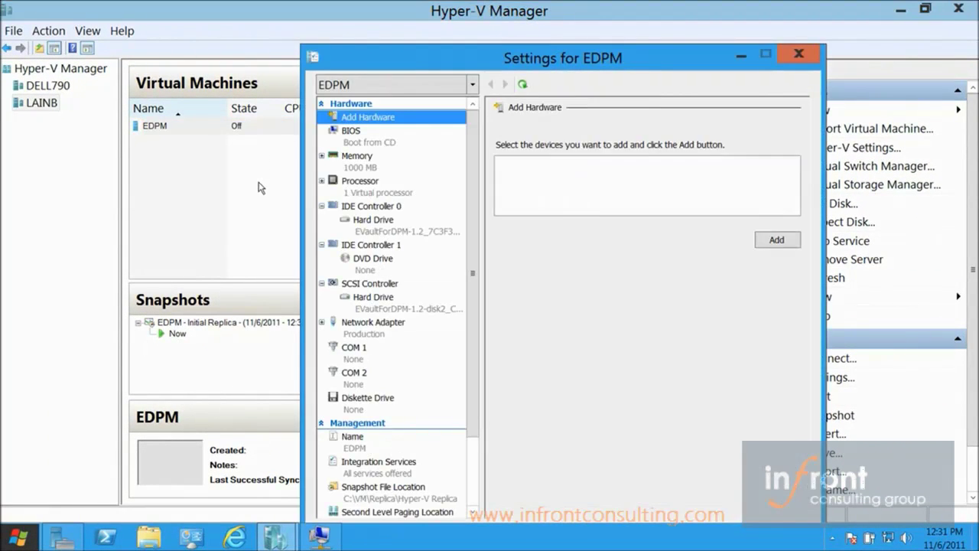
click(382, 336)
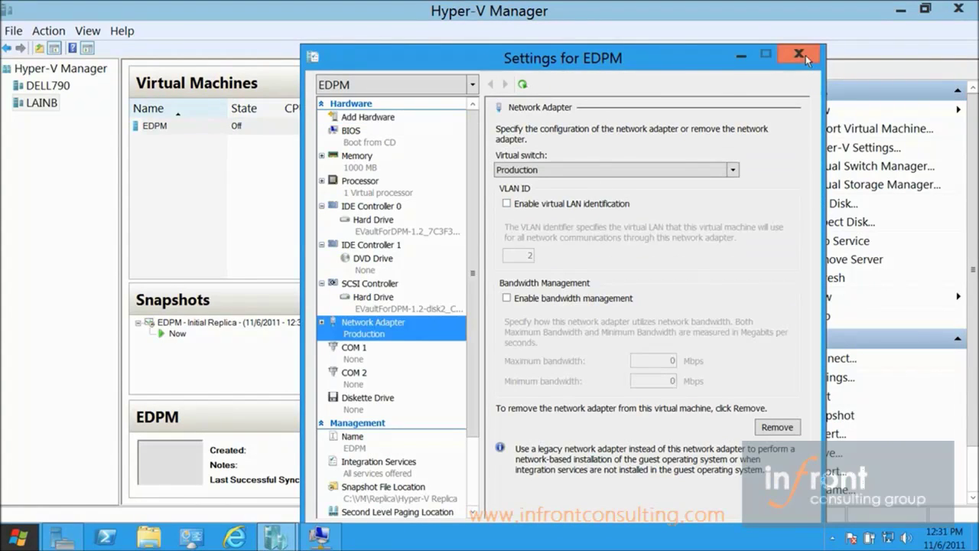
click(807, 60)
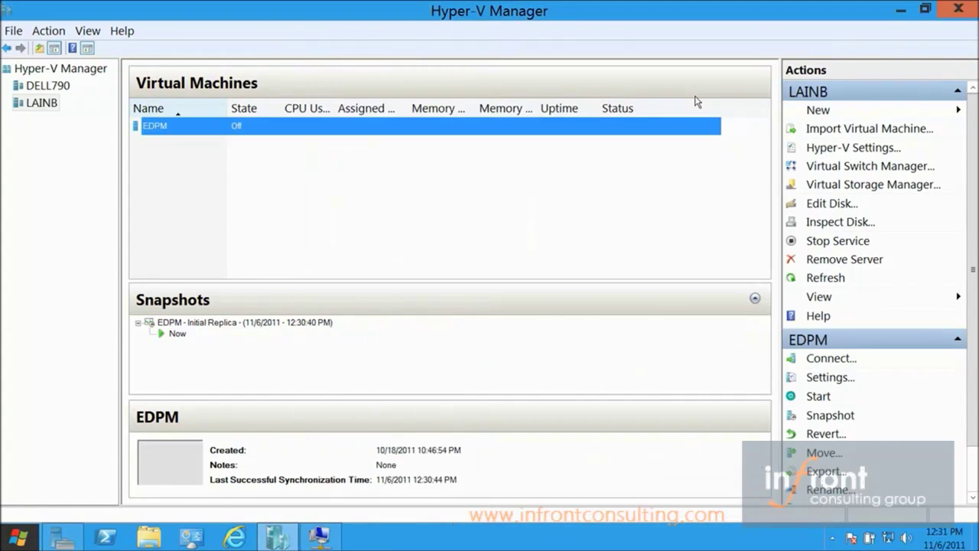
View the replication health report for EDPM on DELL790, look at its save options without saving, and close the report.
click(40, 87)
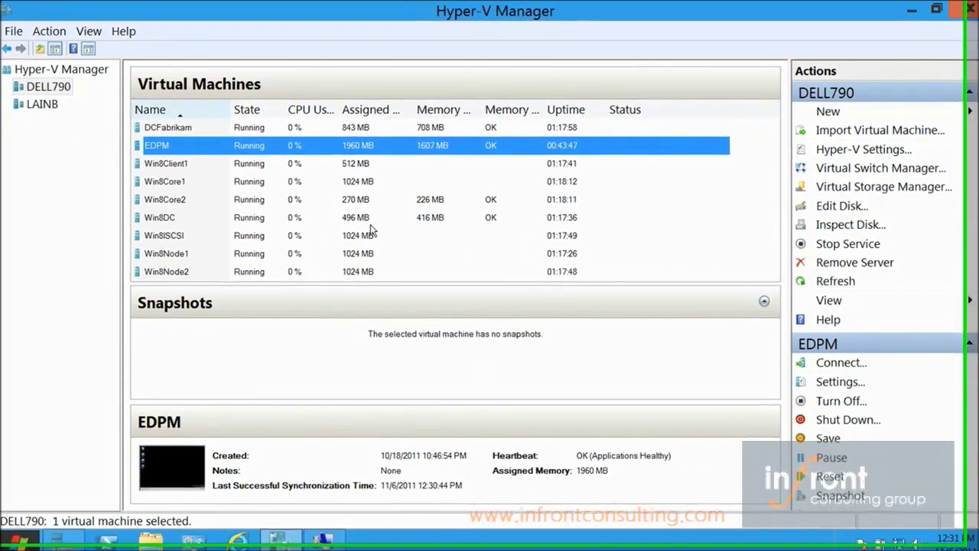
right_click(208, 154)
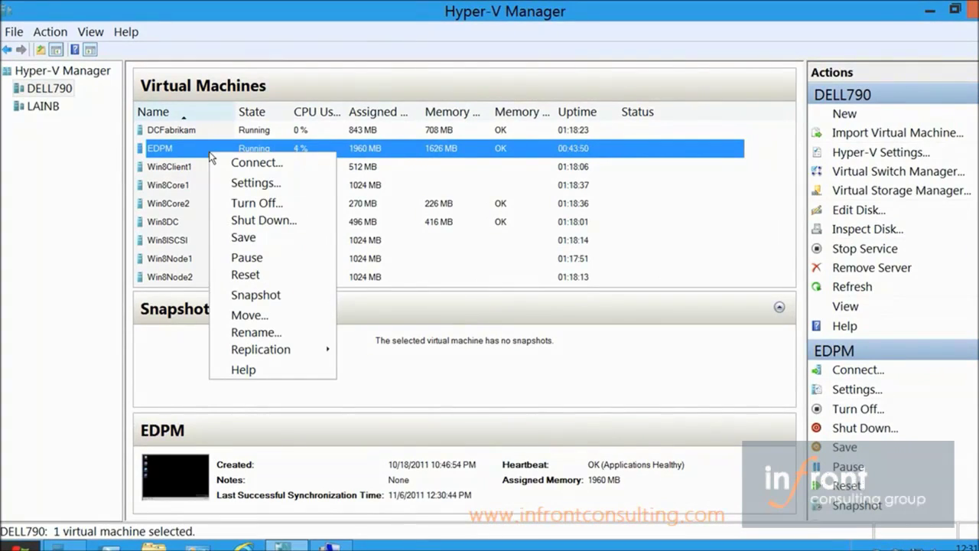
mouse_move(310, 350)
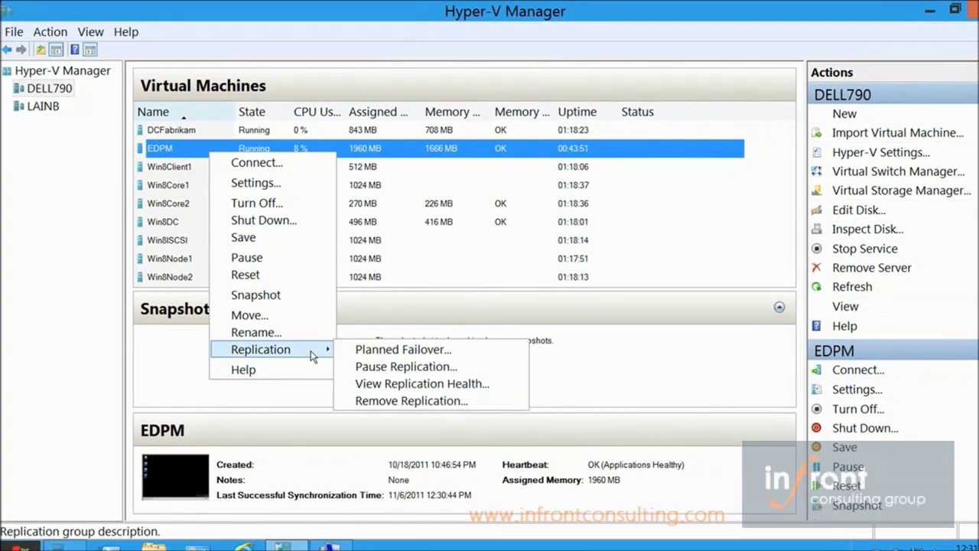
click(421, 383)
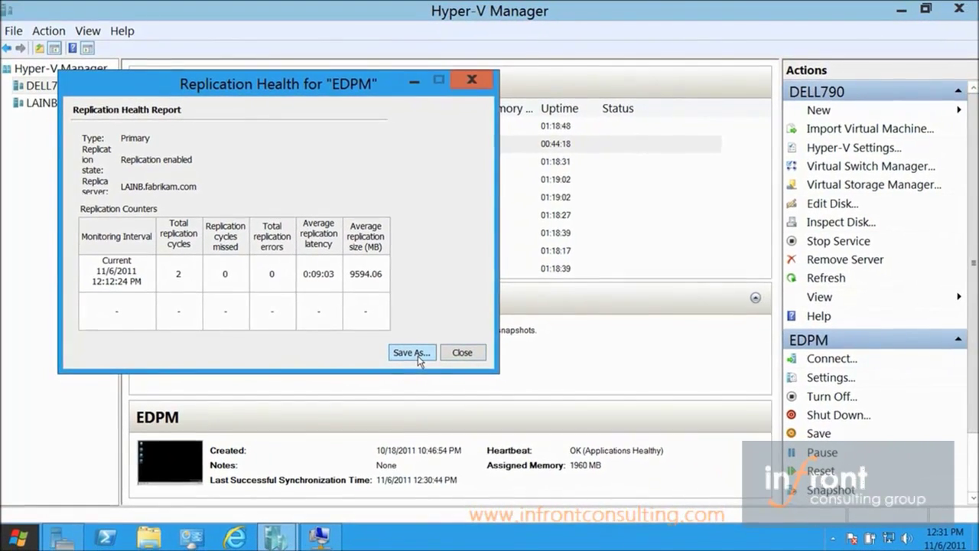
click(426, 365)
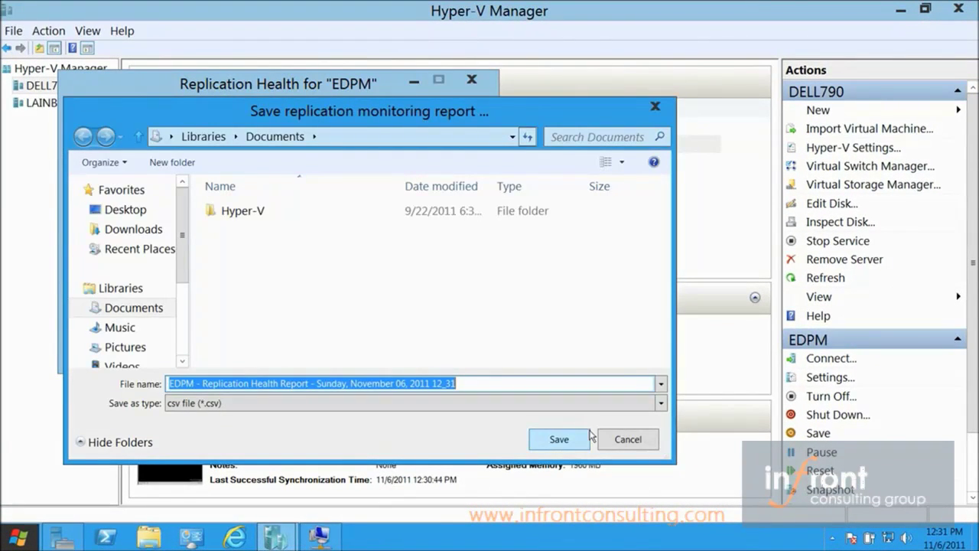
click(623, 441)
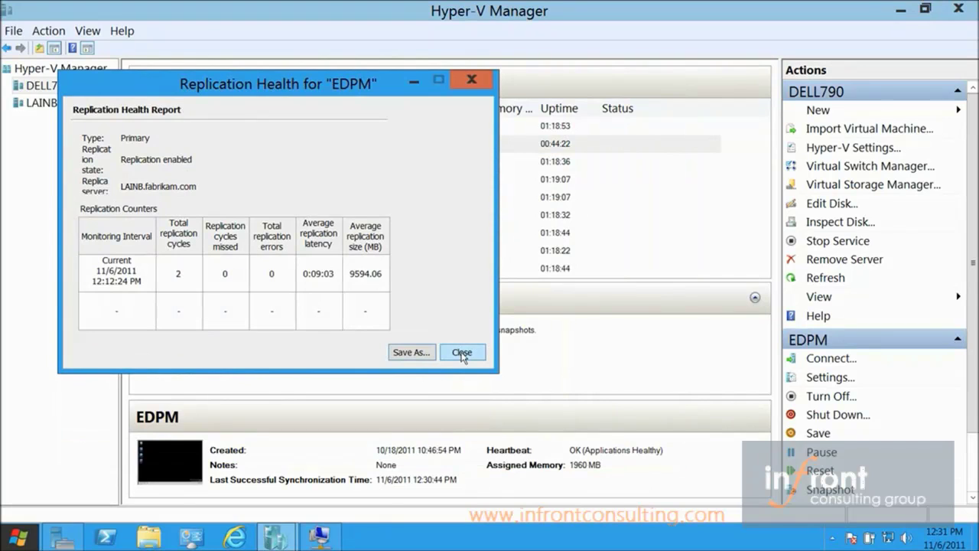
click(461, 353)
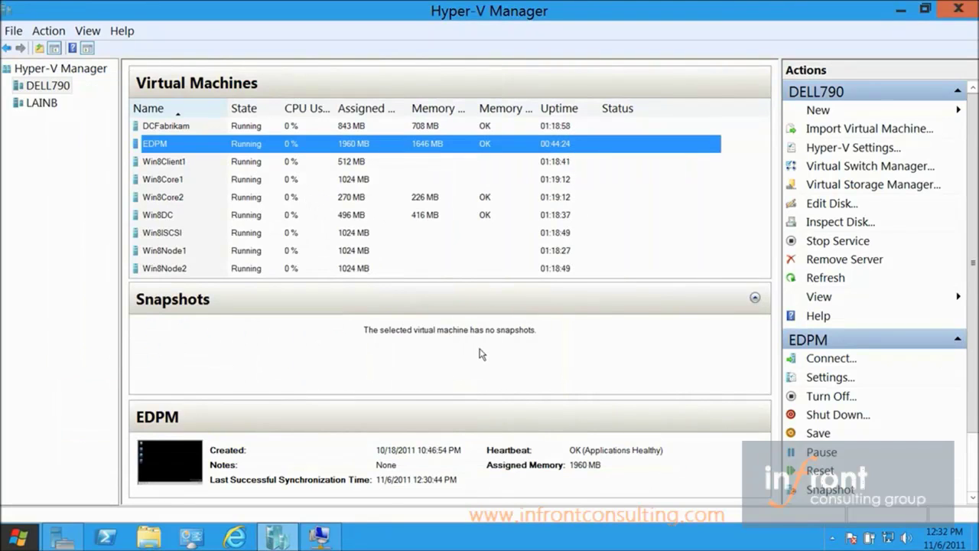
Try a planned failover of the running EDPM from DELL790, examine its prerequisite check, and cancel the failover.
right_click(186, 148)
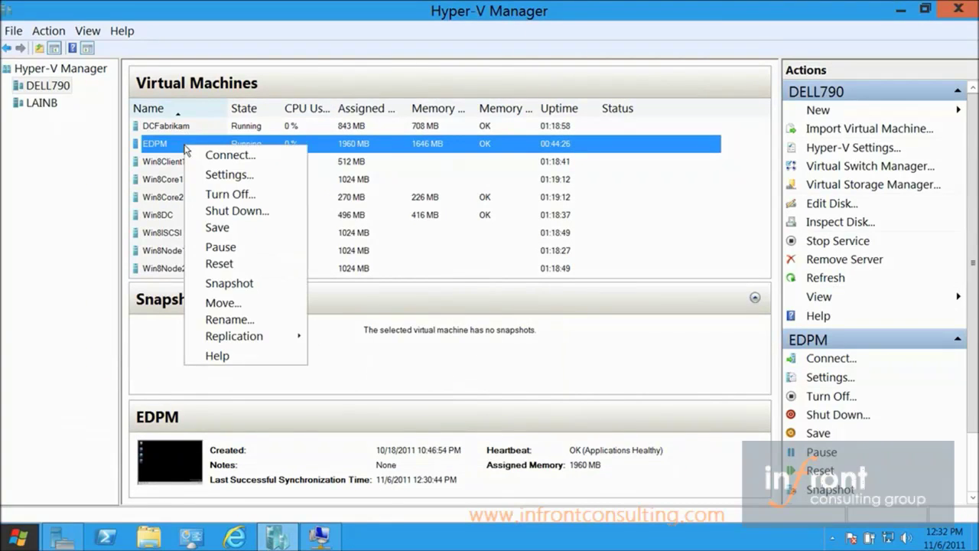
mouse_move(264, 348)
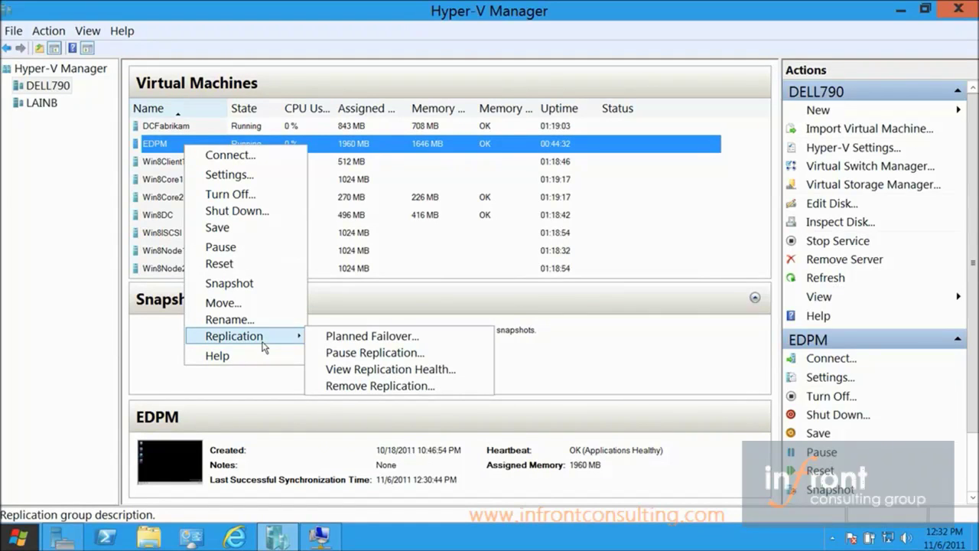
click(375, 338)
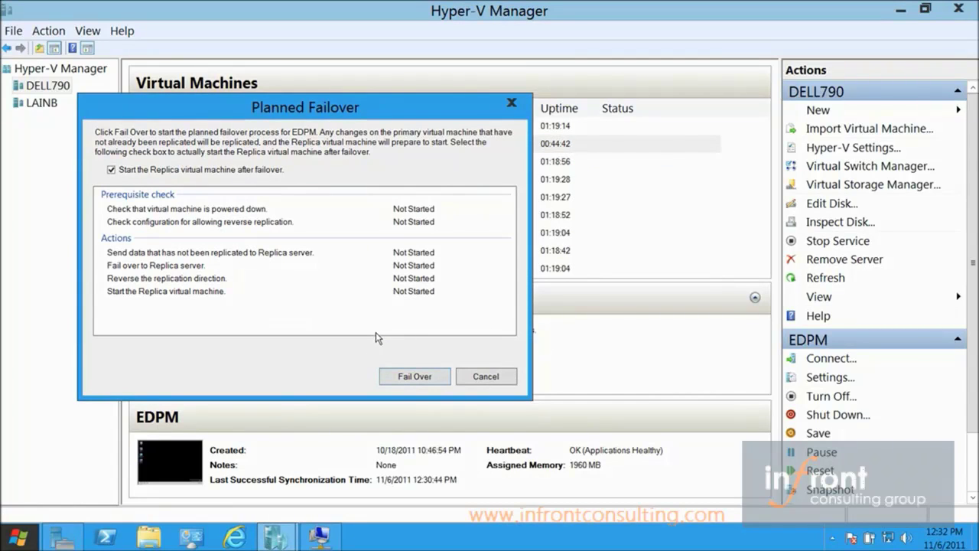
click(413, 377)
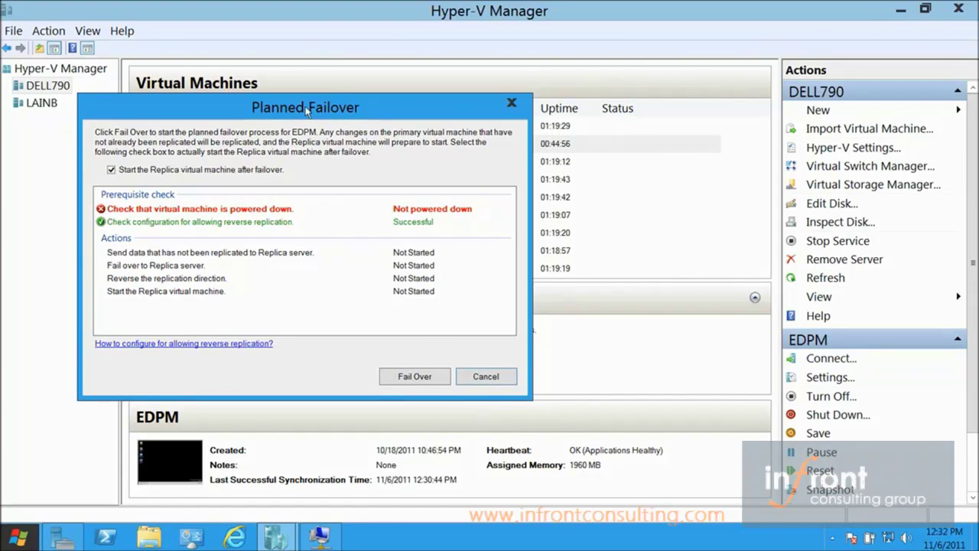
drag(308, 113, 365, 131)
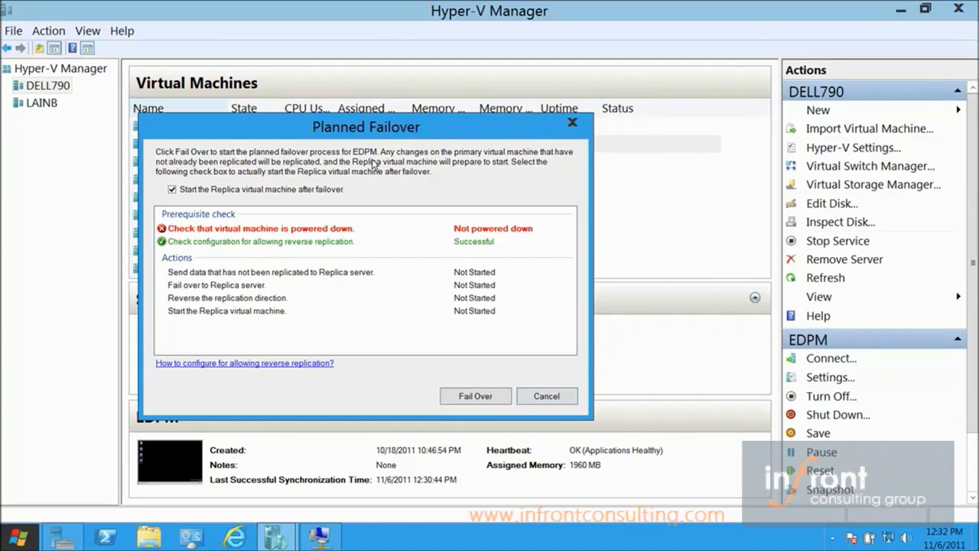
click(260, 228)
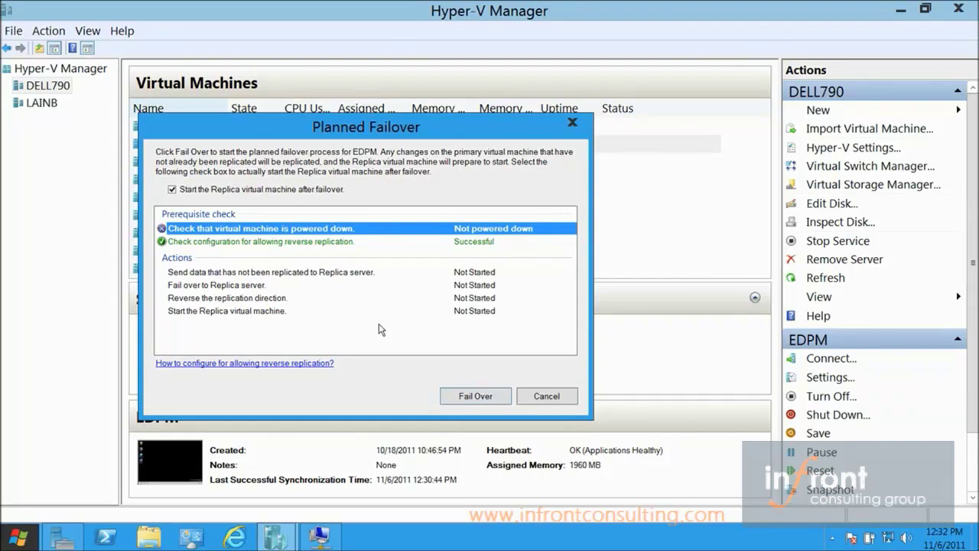
click(564, 399)
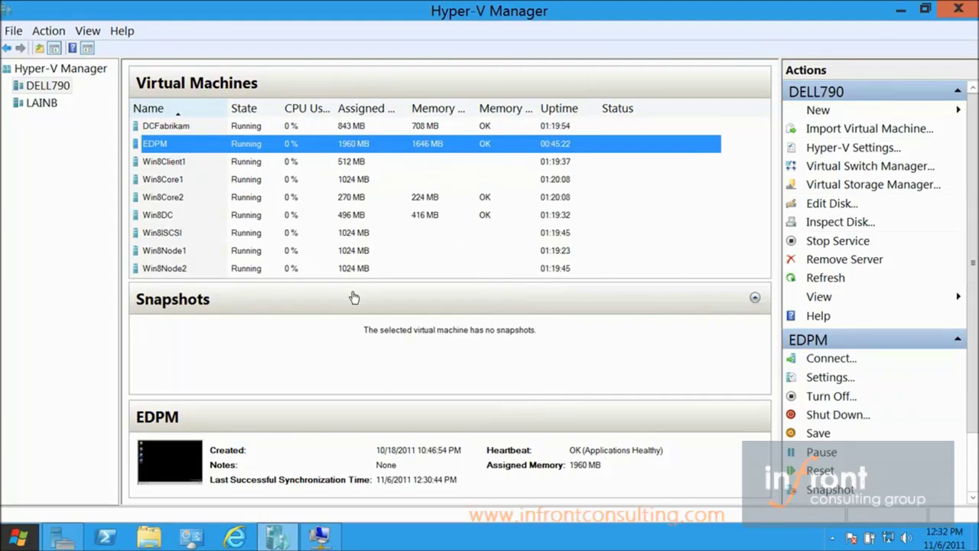
Shut down the EDPM virtual machine on DELL790 and check the state of its replica on LAINB.
right_click(178, 145)
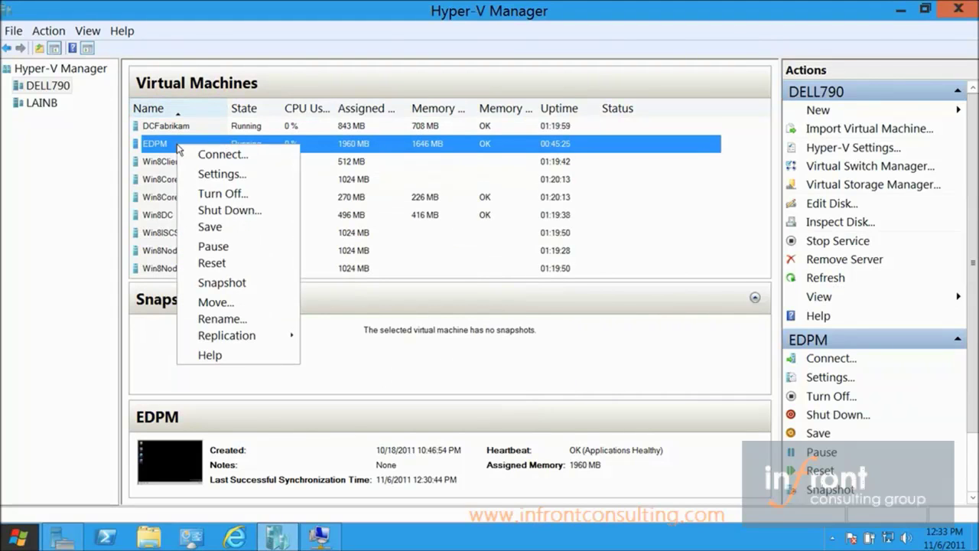
click(229, 211)
click(520, 287)
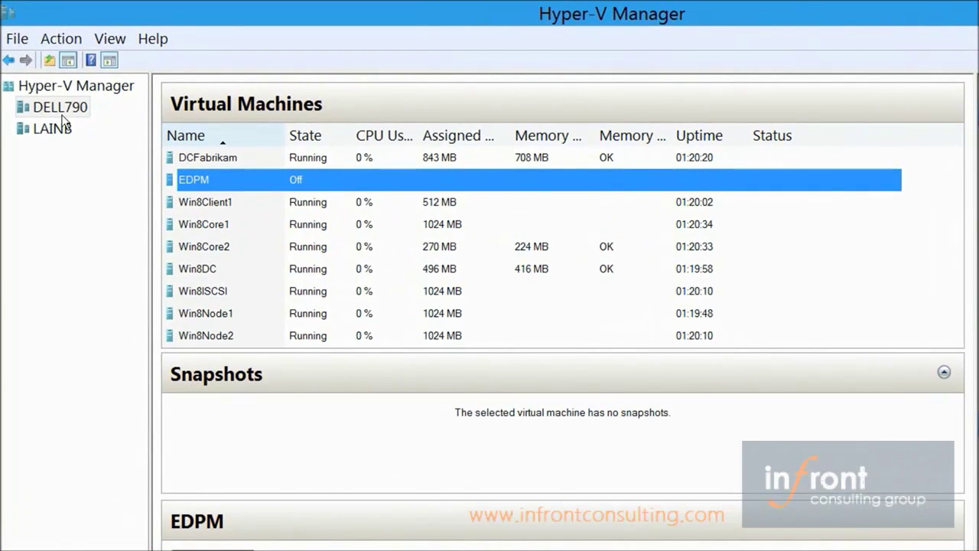
click(61, 128)
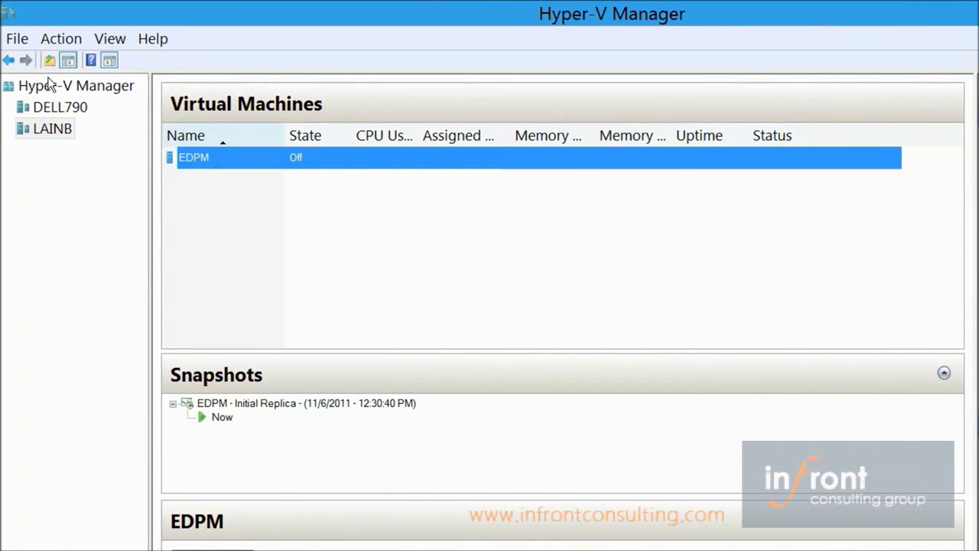
Run a planned failover of EDPM from DELL790 to LAINB, starting the replica virtual machine after failover, and dismiss the completion message.
click(52, 108)
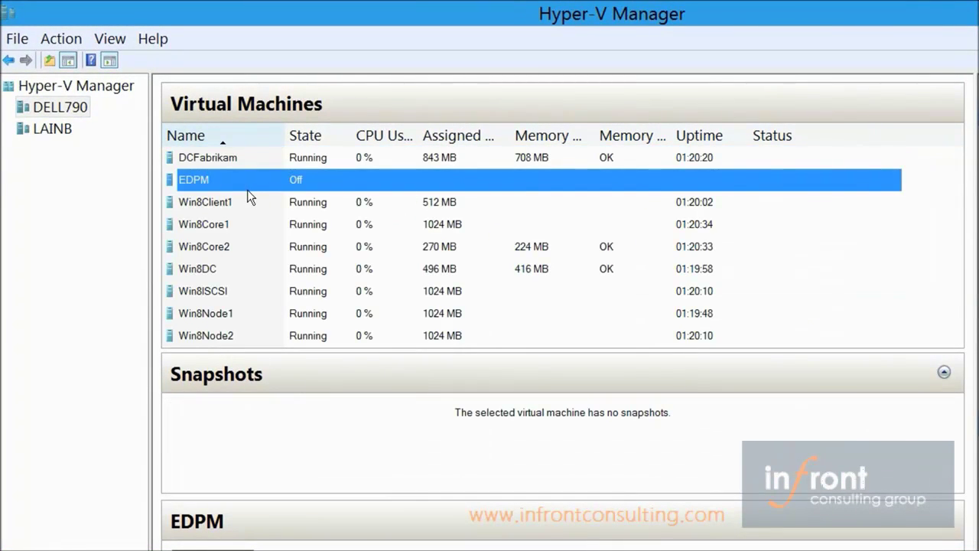
right_click(247, 181)
mouse_move(355, 377)
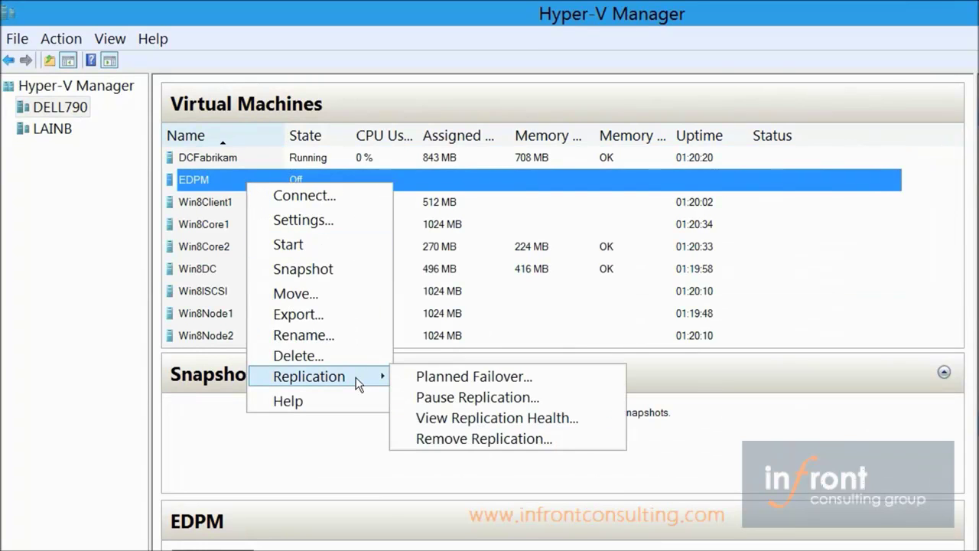
click(534, 384)
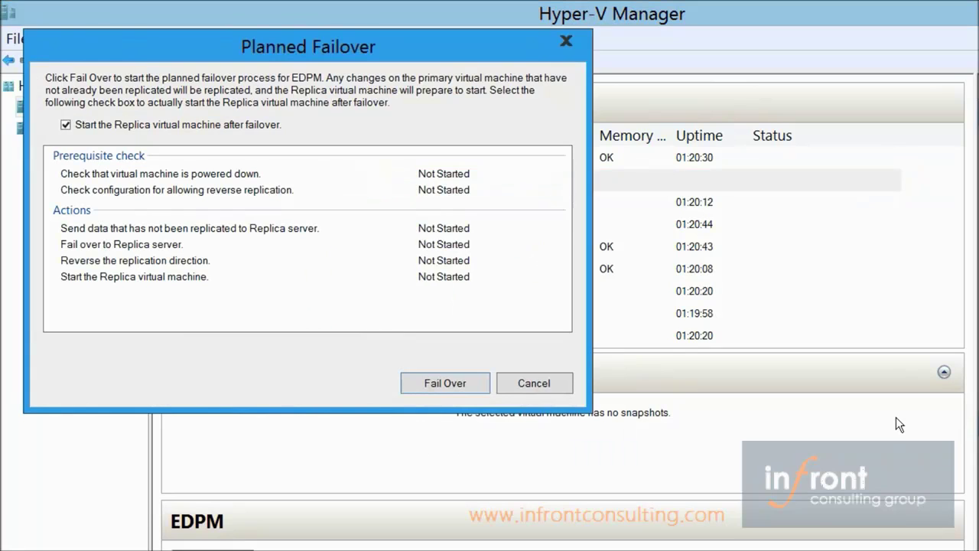
click(445, 384)
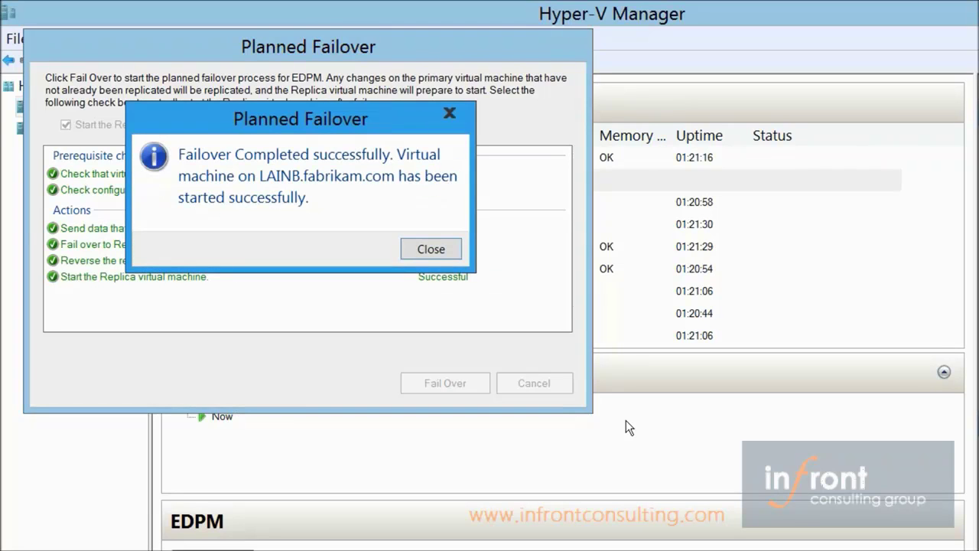
click(417, 248)
Check EDPM's state on LAINB, connect to it to watch it boot, and close the connection window.
click(47, 129)
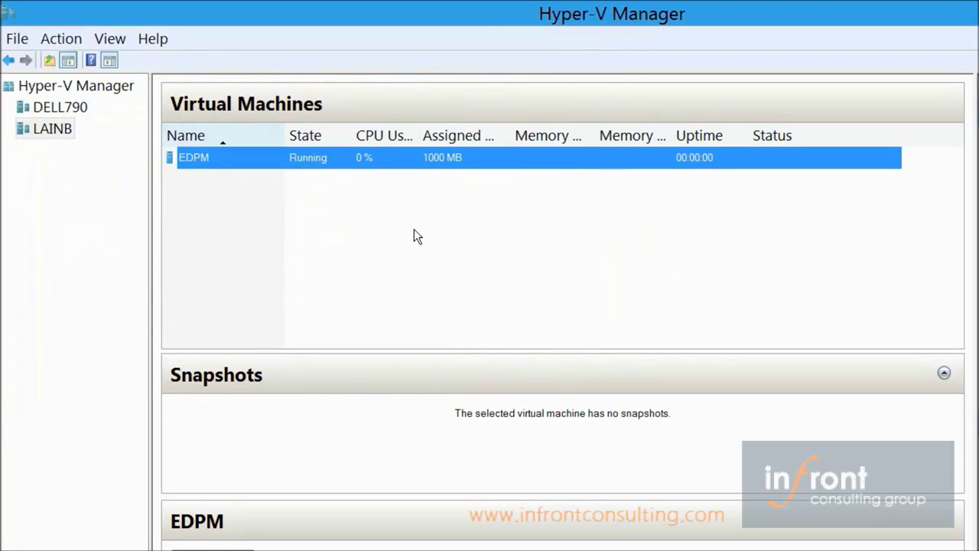
right_click(238, 156)
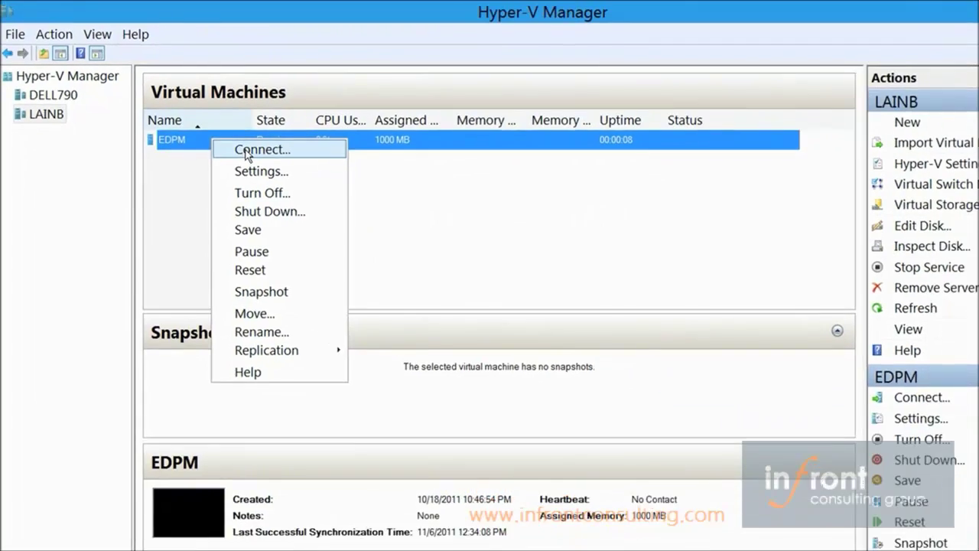
click(245, 151)
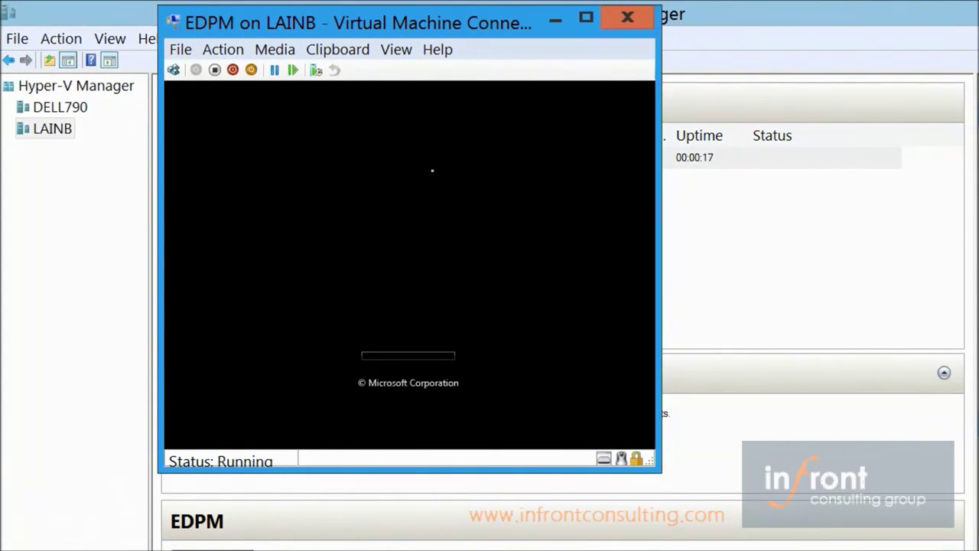
click(627, 18)
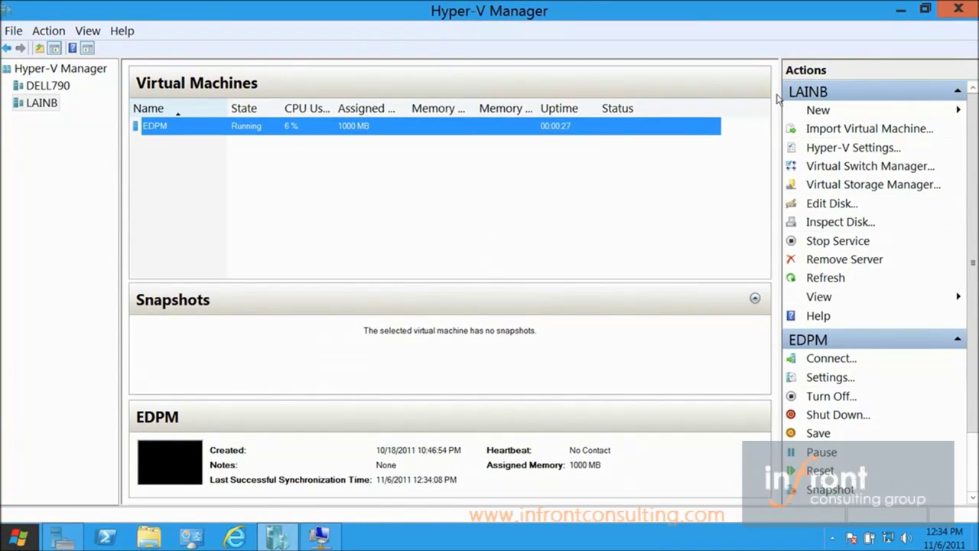
click(832, 540)
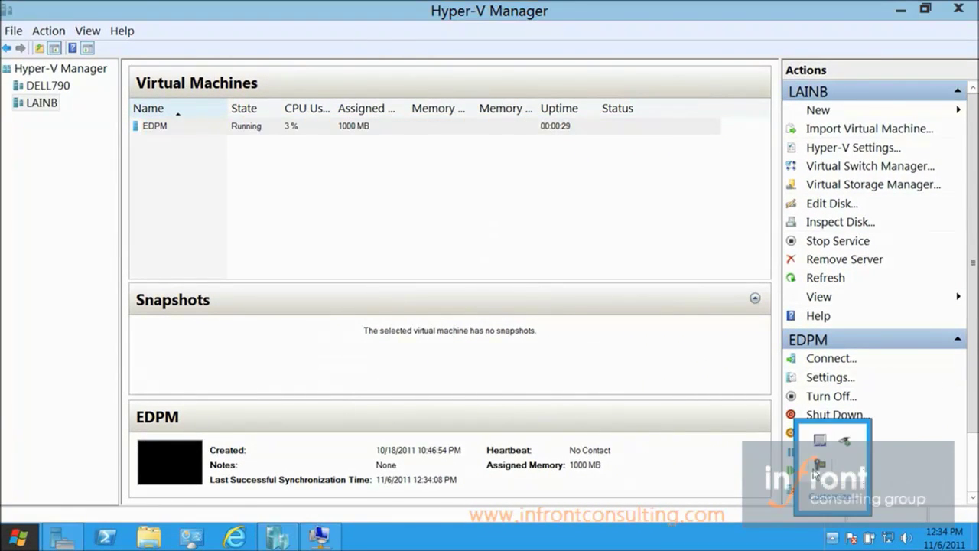